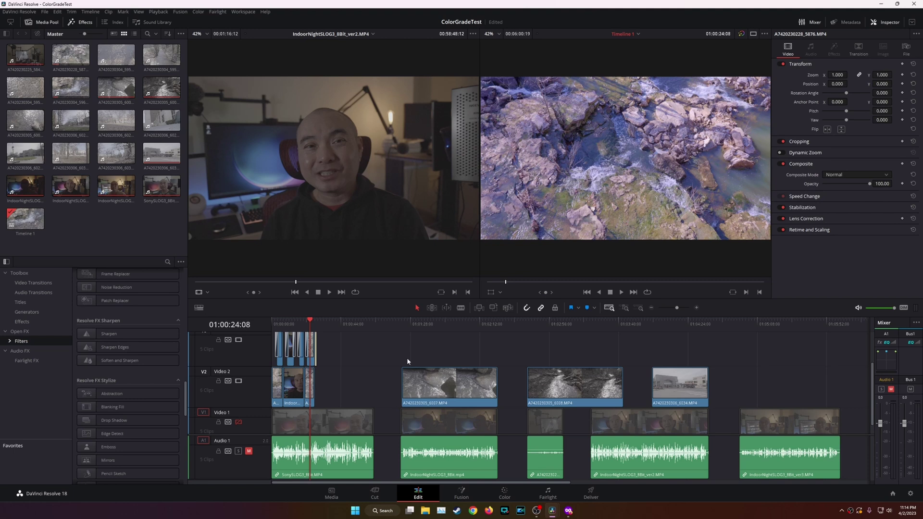
pyautogui.click(347, 321)
pyautogui.click(411, 323)
pyautogui.click(435, 325)
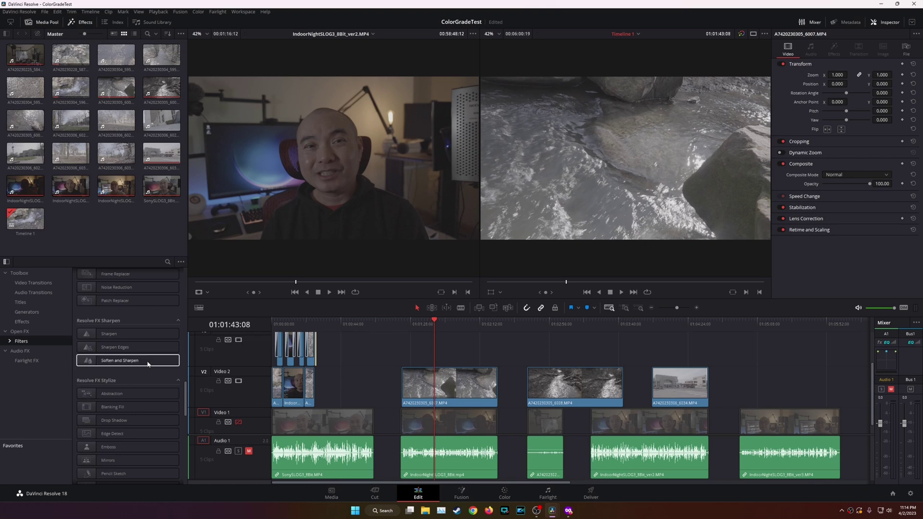
# - Preview the Film Grain and Analog Damage texture filters on the stream clip and look through the remaining filters
pyautogui.scroll(-5, 148, 389)
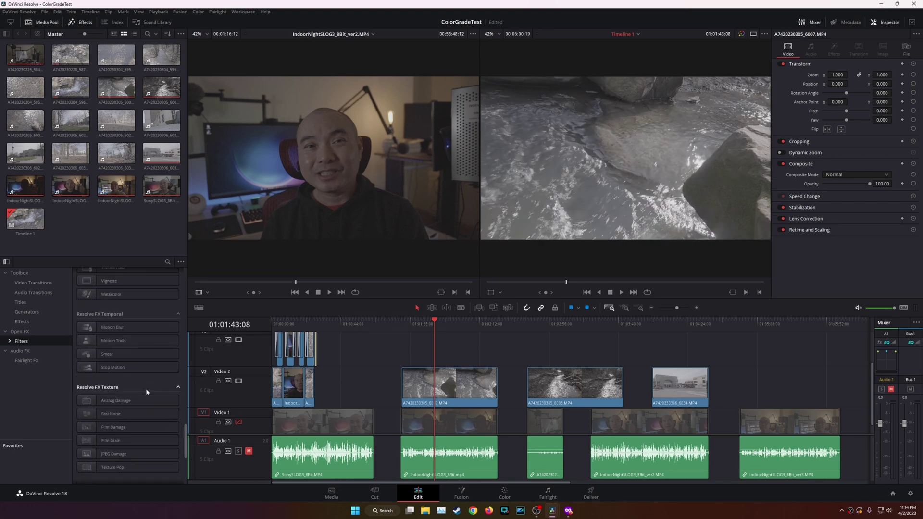
pyautogui.moveTo(132, 447)
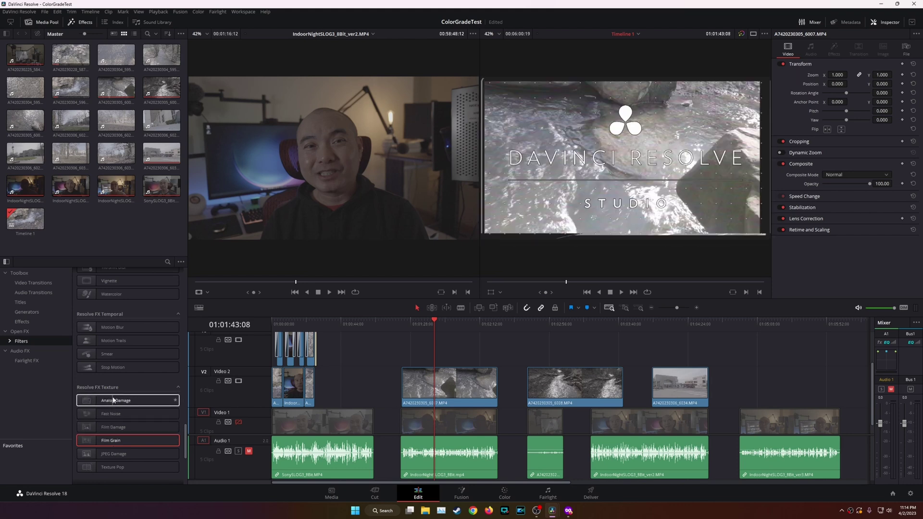
pyautogui.scroll(-4, 114, 456)
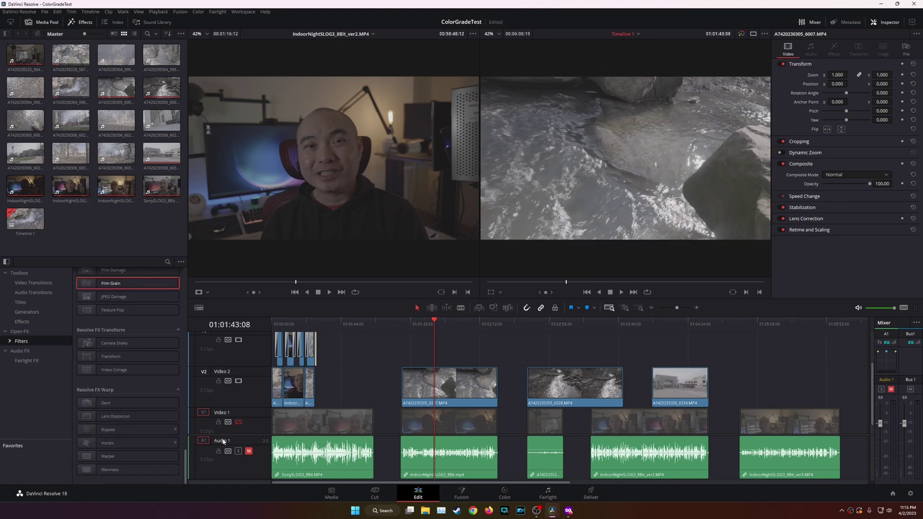
# - Apply the Lens Distortion effect to the stream clip's node on the Color page
pyautogui.click(516, 497)
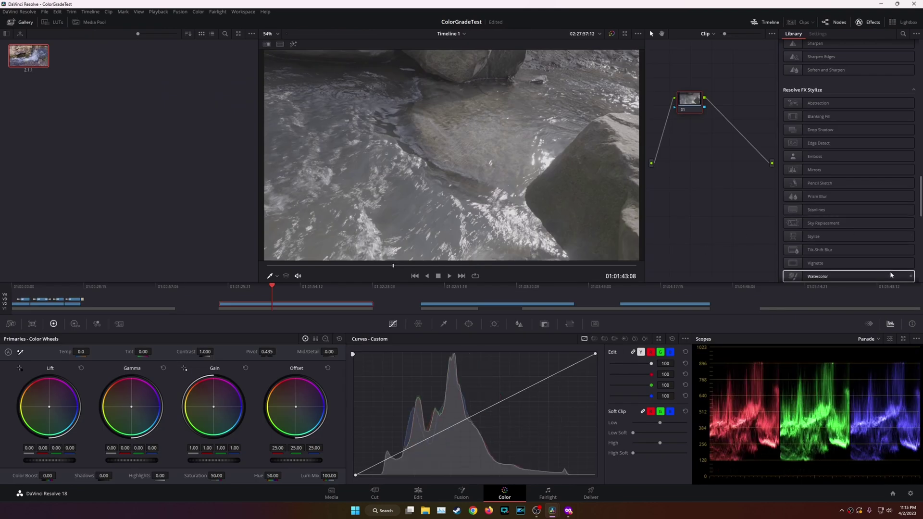
pyautogui.scroll(-3, 869, 242)
pyautogui.scroll(-6, 869, 242)
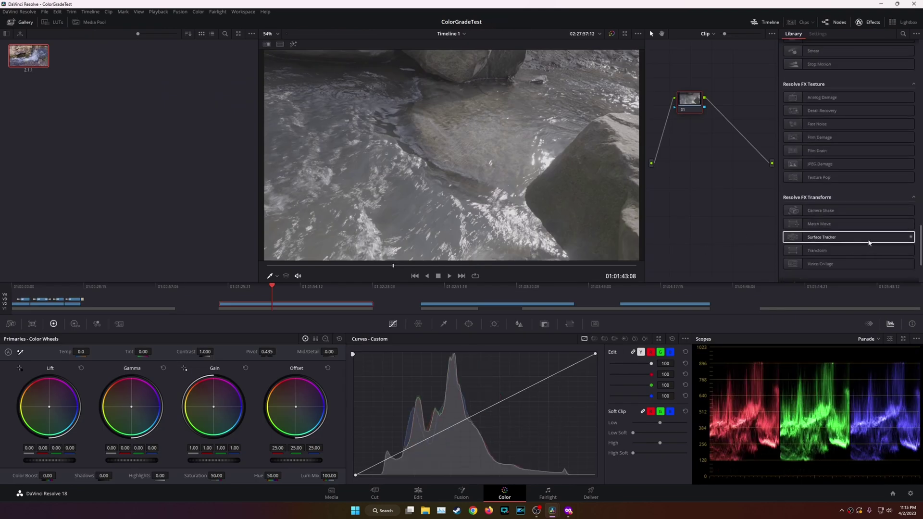
pyautogui.scroll(-3, 869, 242)
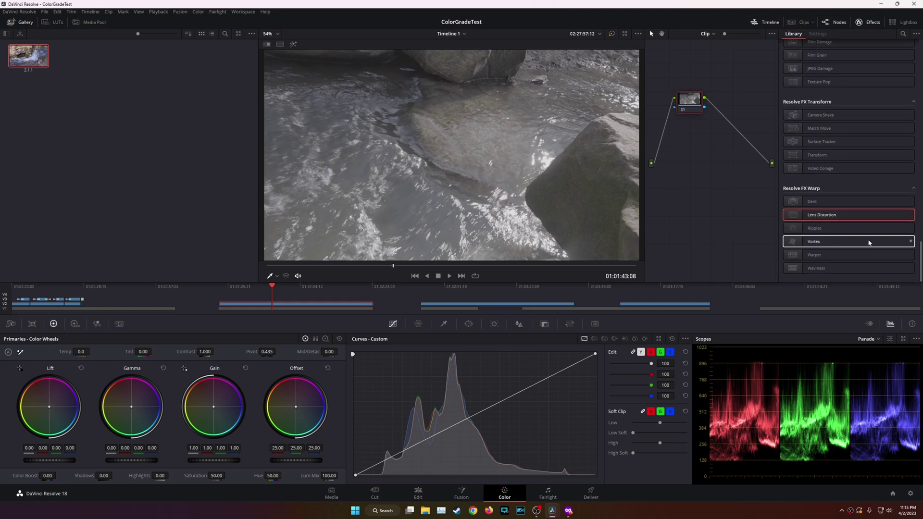
pyautogui.click(839, 214)
pyautogui.moveTo(839, 214); pyautogui.dragTo(688, 98)
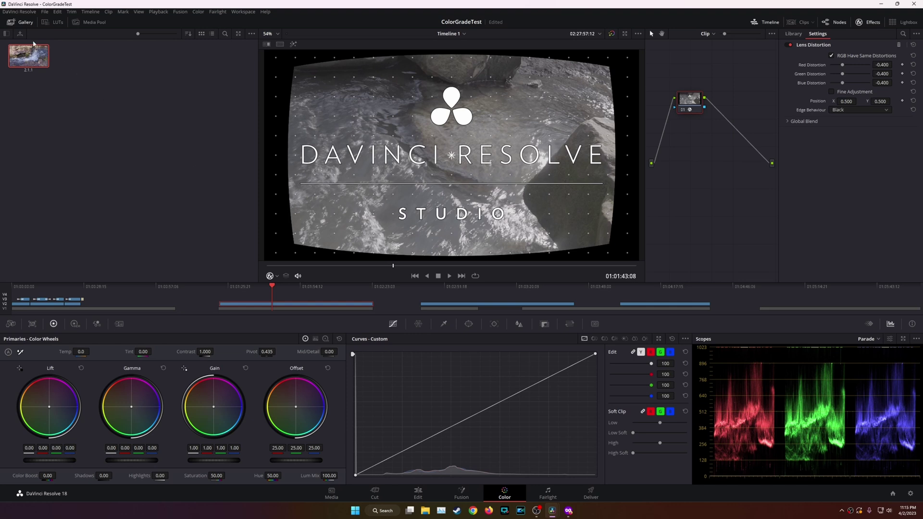
# - Check for DaVinci Resolve software updates and skip the offered 18.1.4 update
pyautogui.click(17, 13)
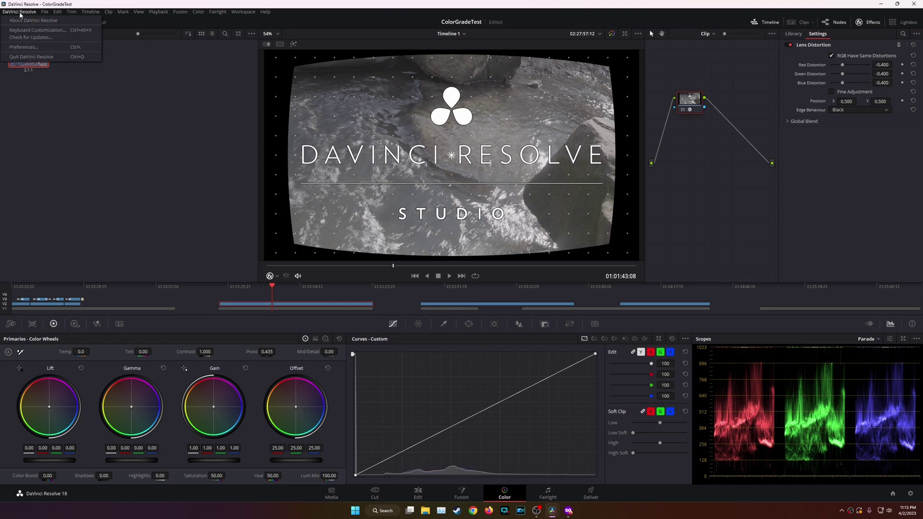
pyautogui.click(36, 37)
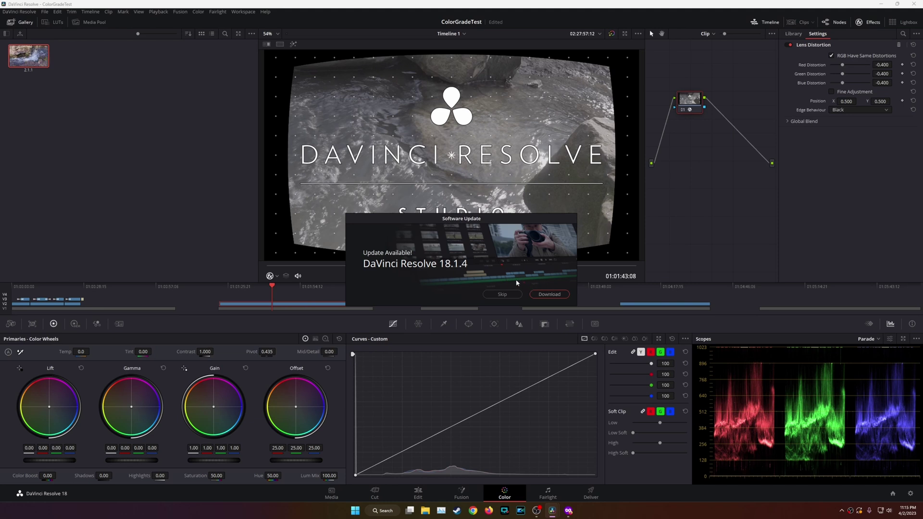
pyautogui.click(502, 294)
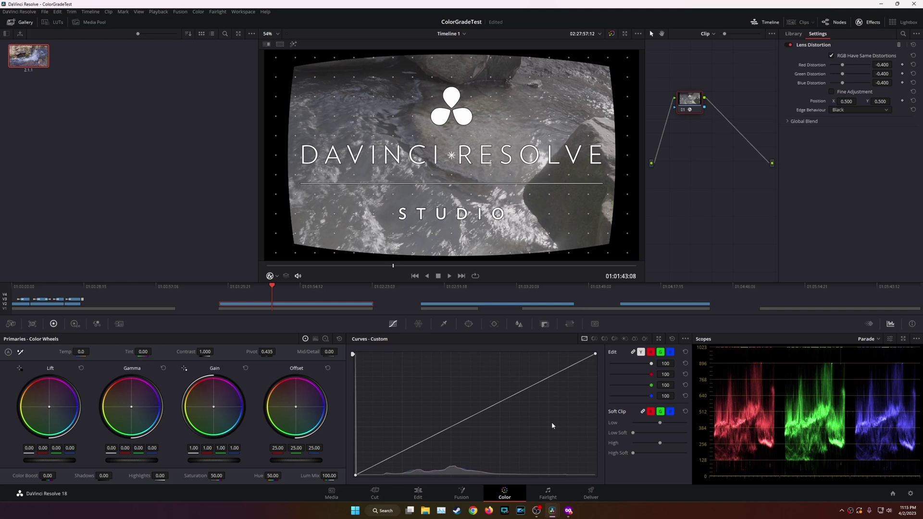
# - Switch to Firefox, open the DaVinci Resolve Studio order review, read the refund policy, and minimize the browser from the order page
pyautogui.click(566, 511)
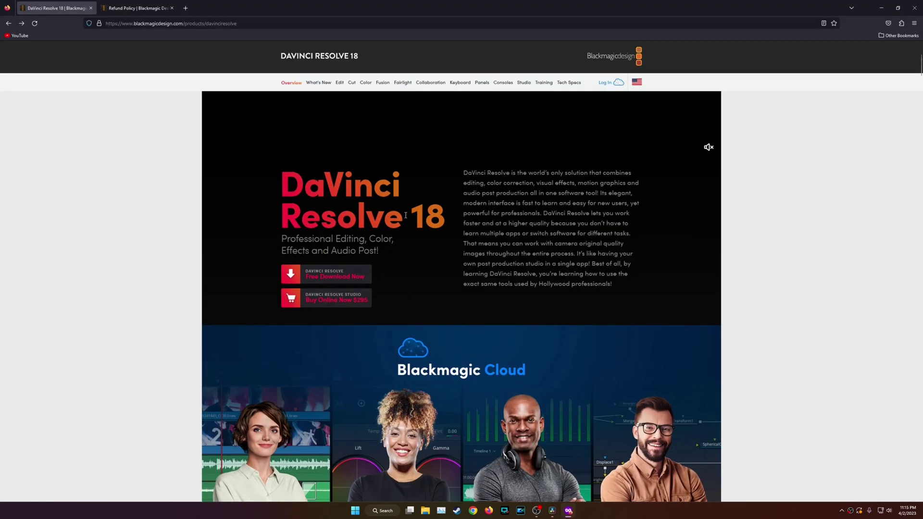
pyautogui.click(349, 301)
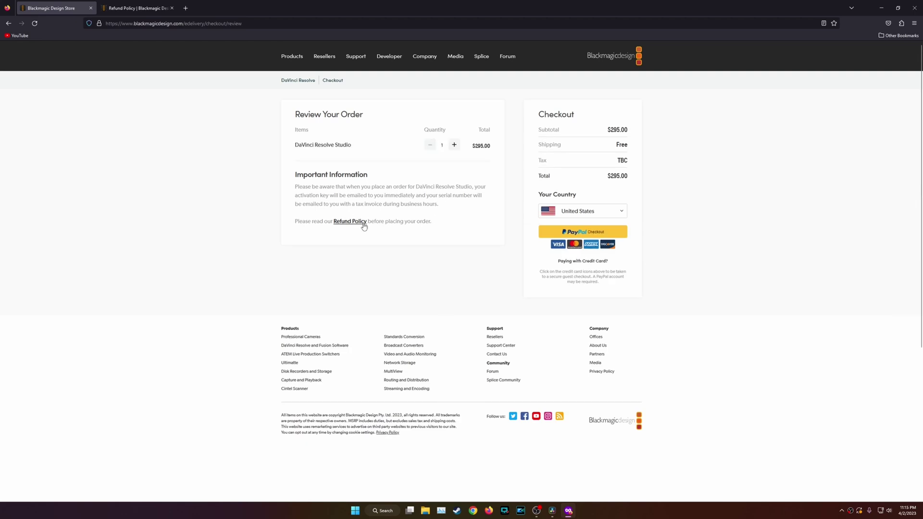
pyautogui.click(147, 11)
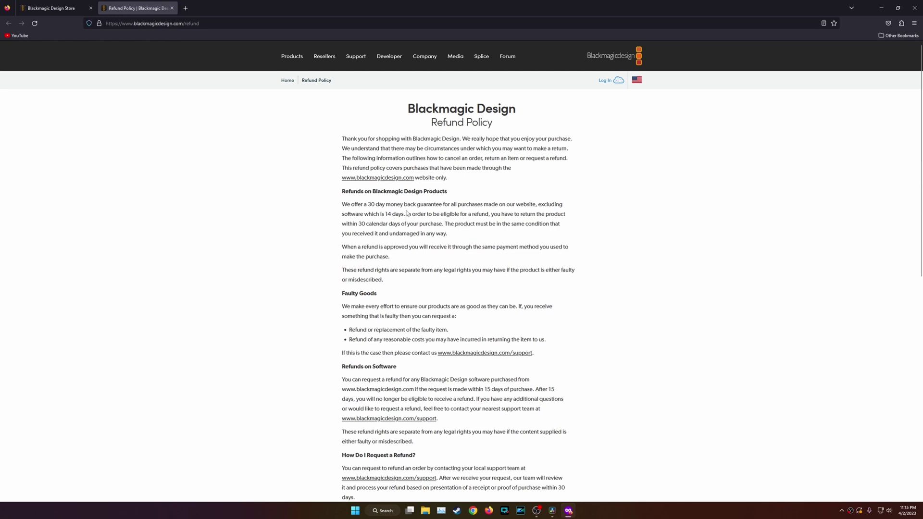
pyautogui.click(66, 8)
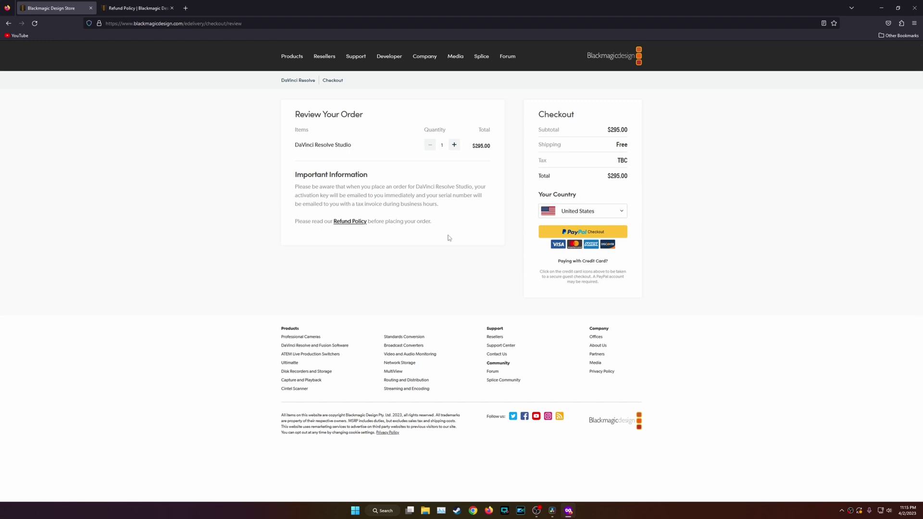
pyautogui.click(881, 8)
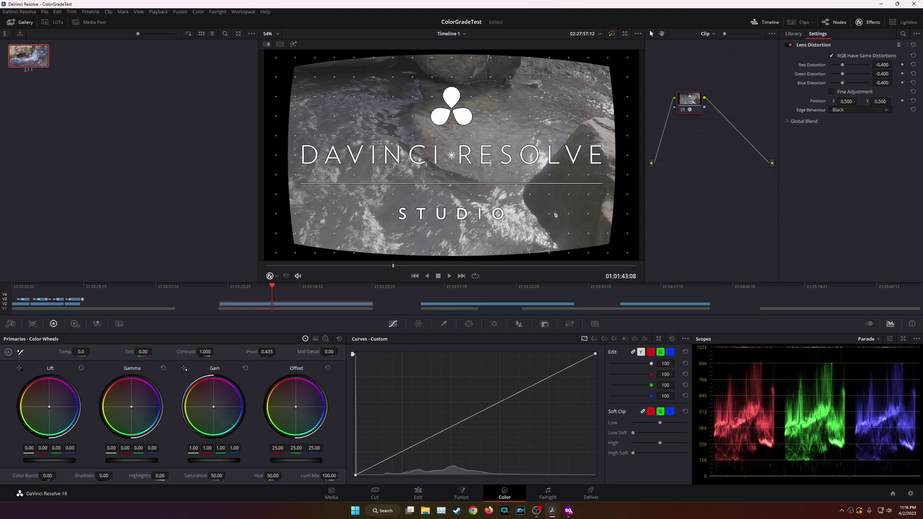
# - Return to the Edit page and open the gogeek project library's details in the Project Manager
pyautogui.click(417, 493)
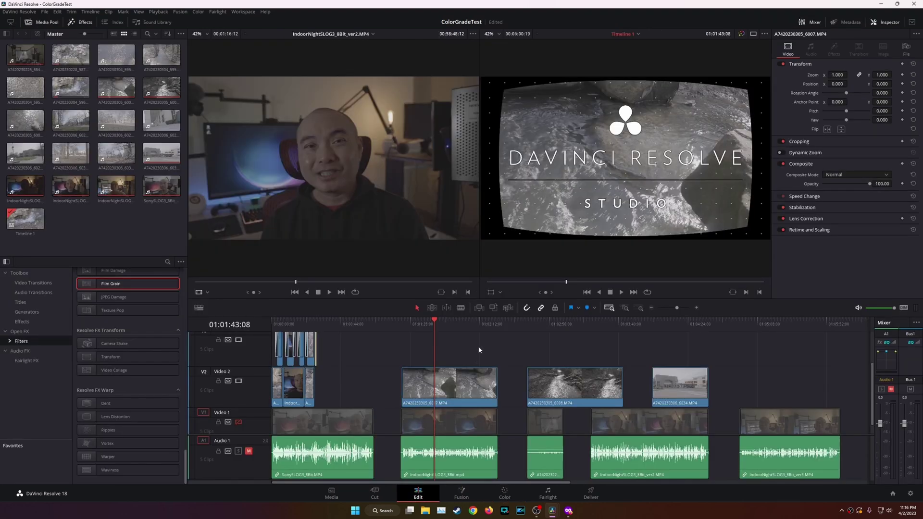
pyautogui.moveTo(369, 231)
pyautogui.click(894, 494)
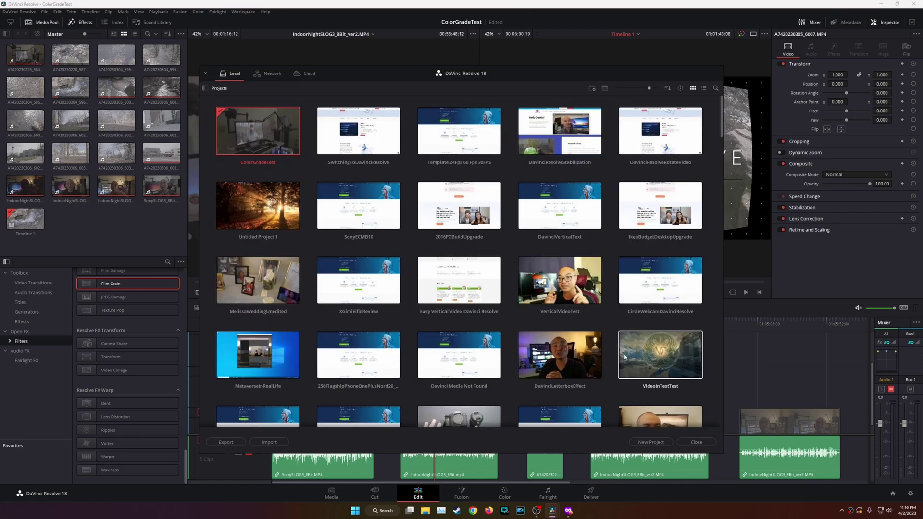
pyautogui.click(207, 88)
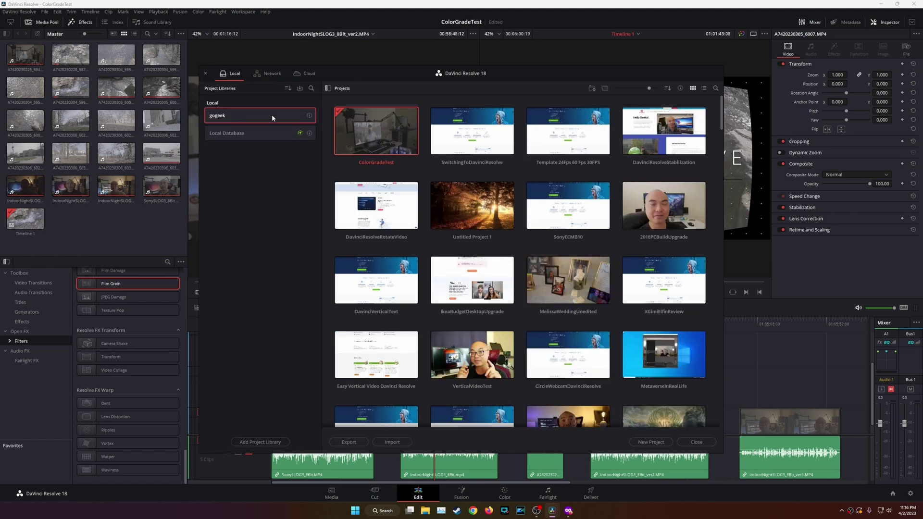
pyautogui.click(310, 116)
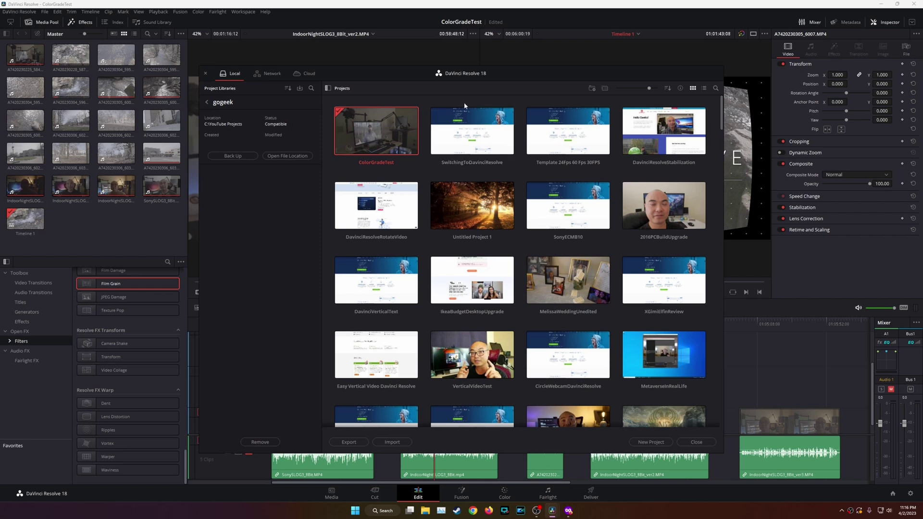
# - Back up the gogeek project library to the DavinciResolveDBBackups folder as gogeek.resolve_Apr22023.diskdb
pyautogui.click(247, 157)
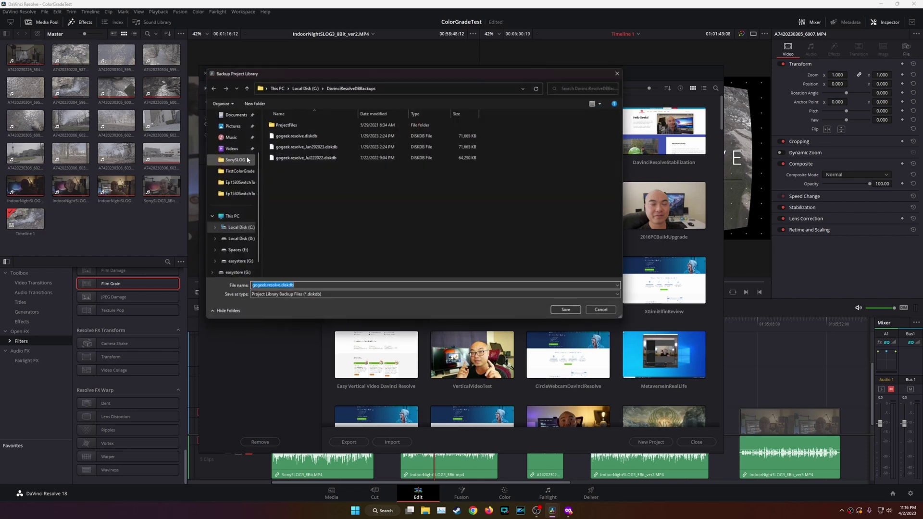
pyautogui.click(323, 149)
pyautogui.click(291, 288)
pyautogui.click(292, 288)
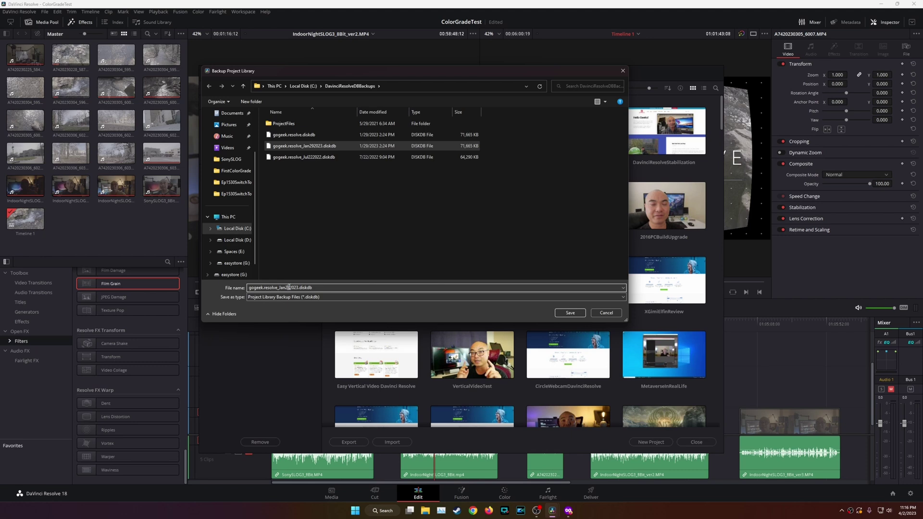
pyautogui.moveTo(289, 287); pyautogui.dragTo(278, 287)
pyautogui.write('Apr')
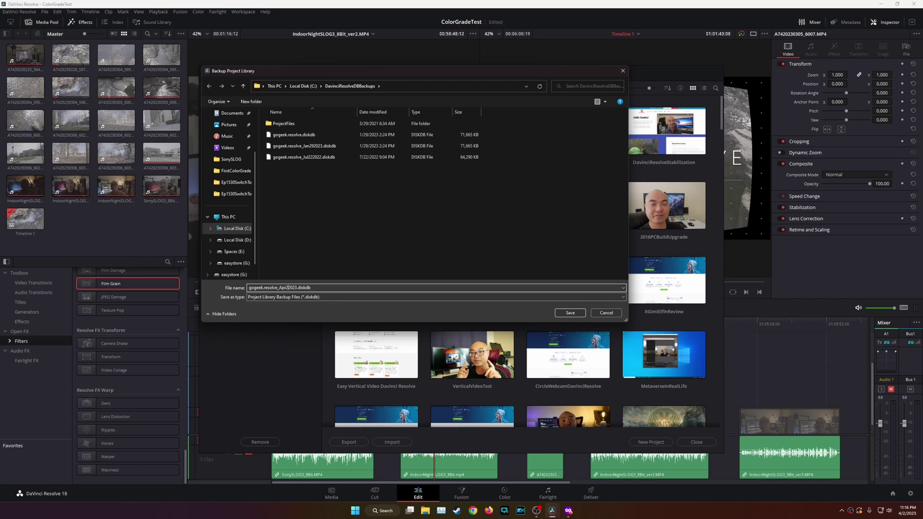
pyautogui.click(570, 313)
pyautogui.click(524, 285)
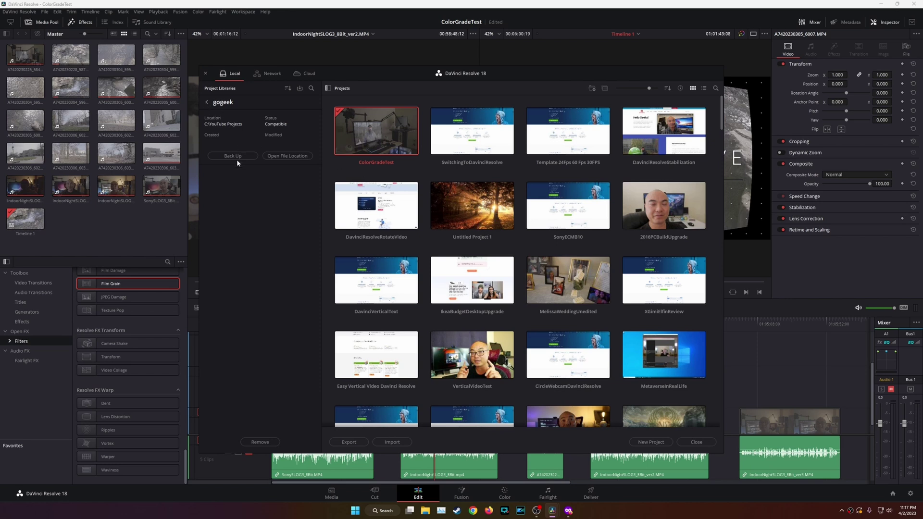
pyautogui.click(517, 276)
# - Go back to the project library list, view the backup files available for restoring, and cancel the restore
pyautogui.click(207, 102)
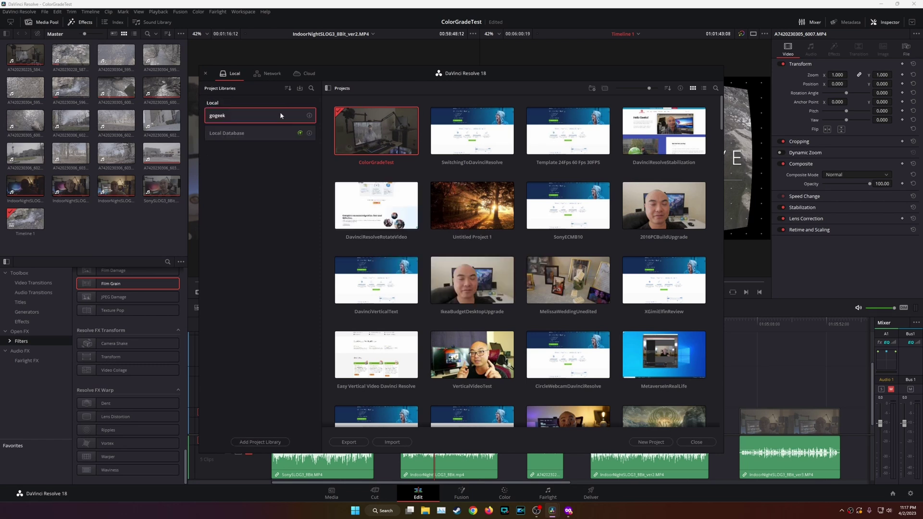
pyautogui.click(299, 90)
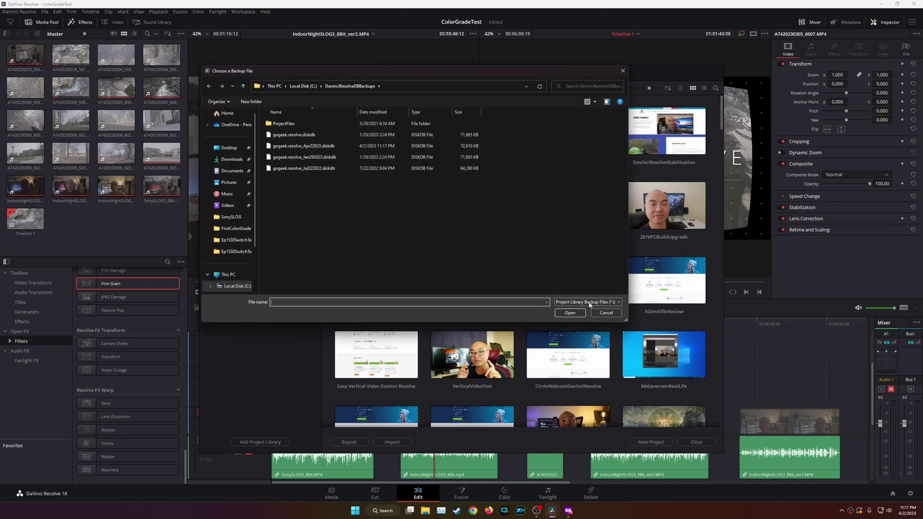
pyautogui.click(603, 313)
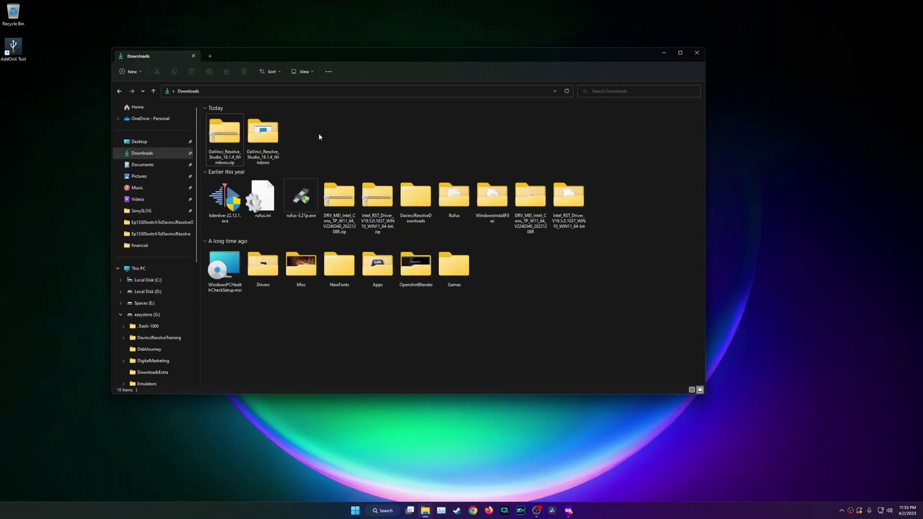
# - Open the extracted DaVinci_Resolve_Studio_18.1.4_Windows folder in Downloads, widen the Name column to fit, and select the installer
pyautogui.click(238, 138)
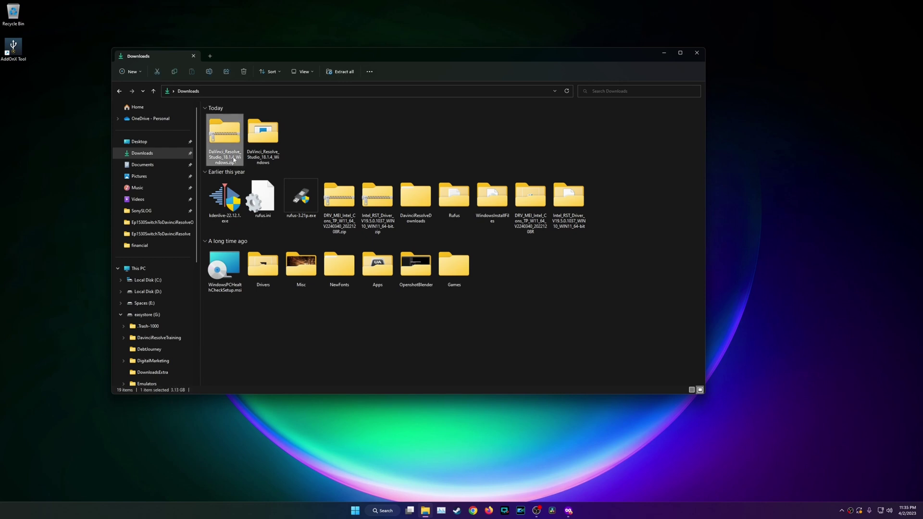
pyautogui.click(269, 138)
pyautogui.doubleClick(268, 138)
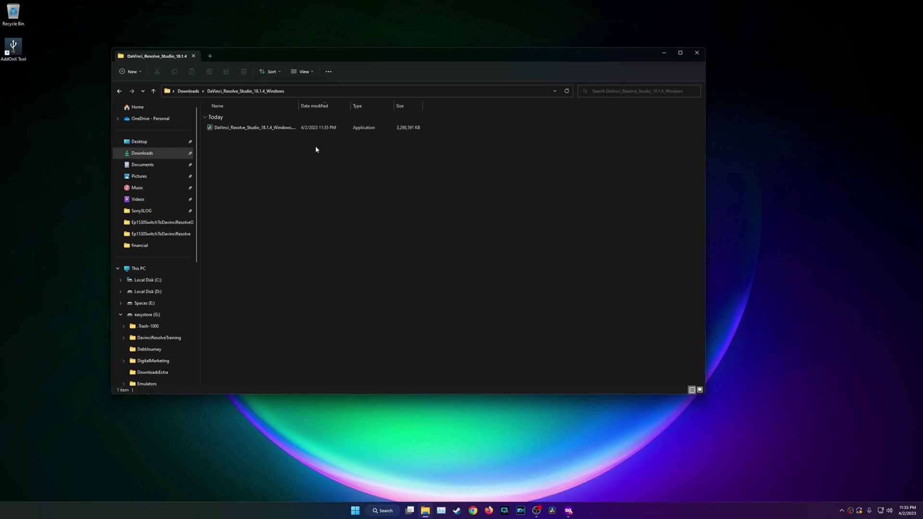
pyautogui.doubleClick(298, 104)
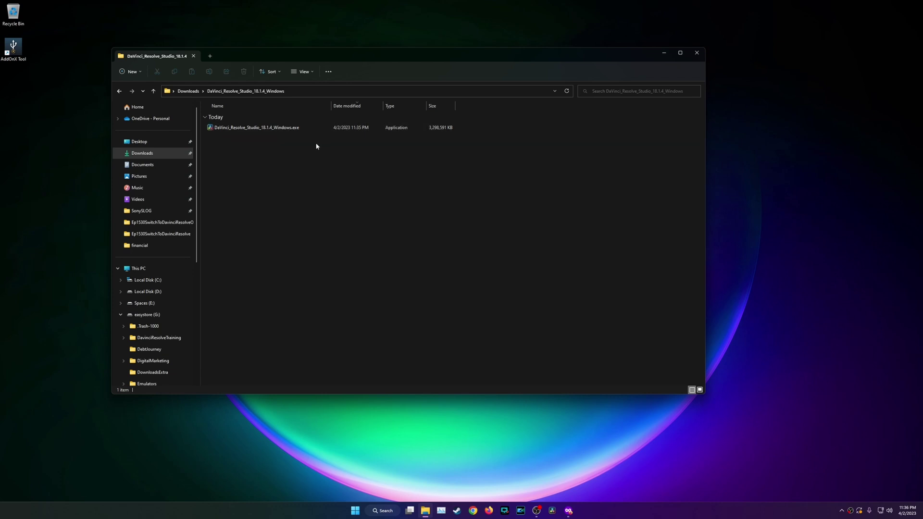
pyautogui.click(280, 129)
# - Uninstall DaVinci Resolve from the Blackmagic Design folder among all installed apps, and clear the Programs and Features window away
pyautogui.press('super+d')
pyautogui.click(353, 513)
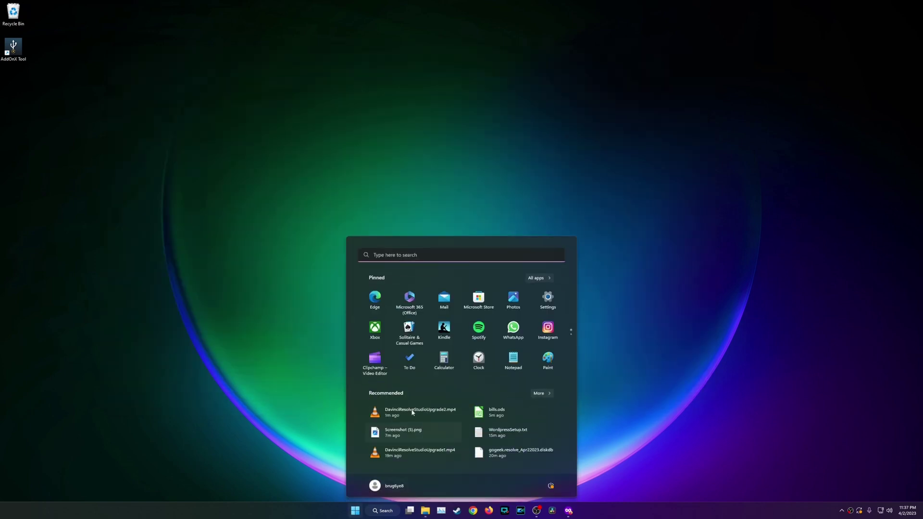
pyautogui.click(535, 280)
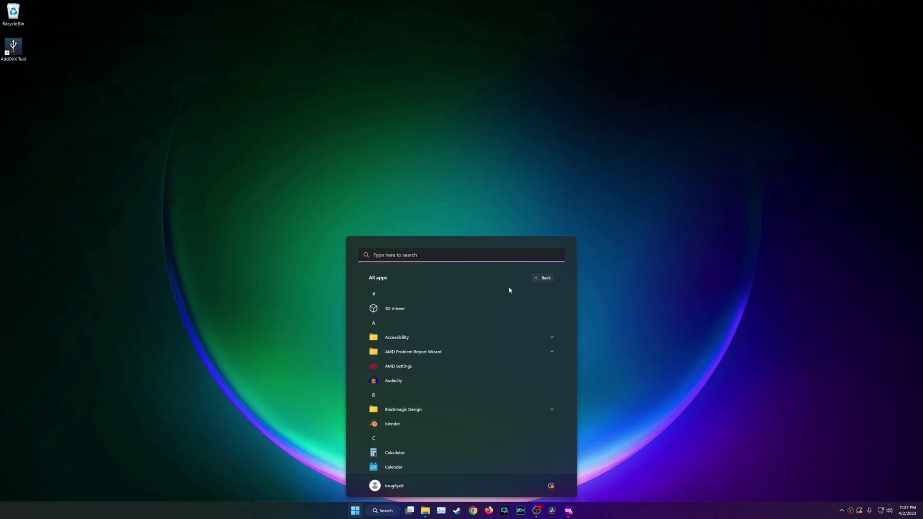
pyautogui.scroll(2, 457, 392)
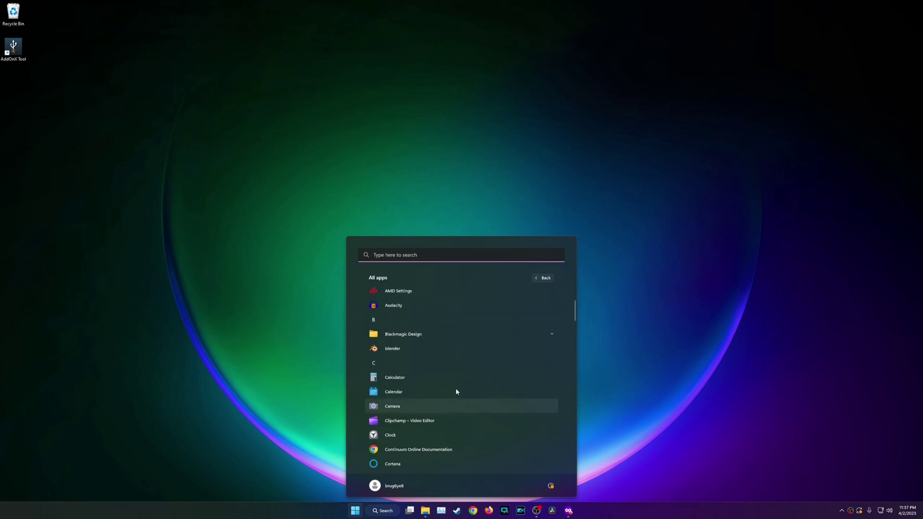
pyautogui.click(456, 333)
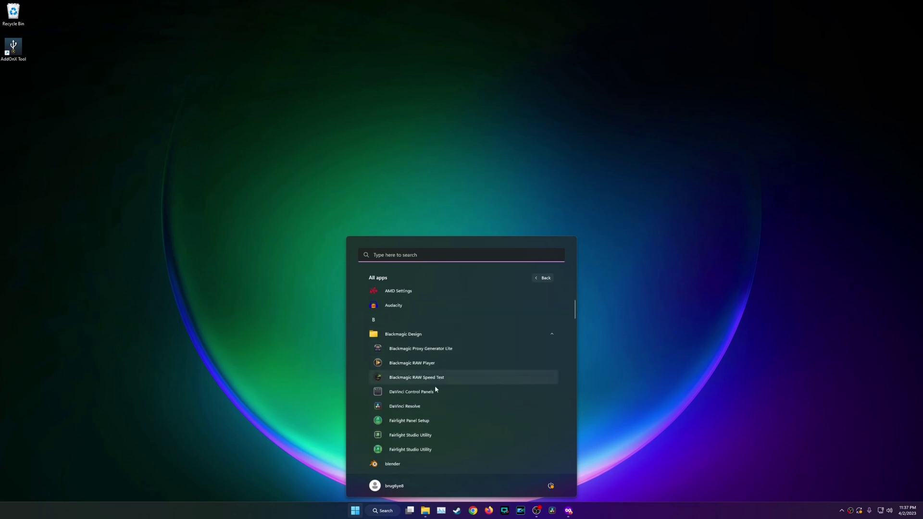
pyautogui.rightClick(431, 406)
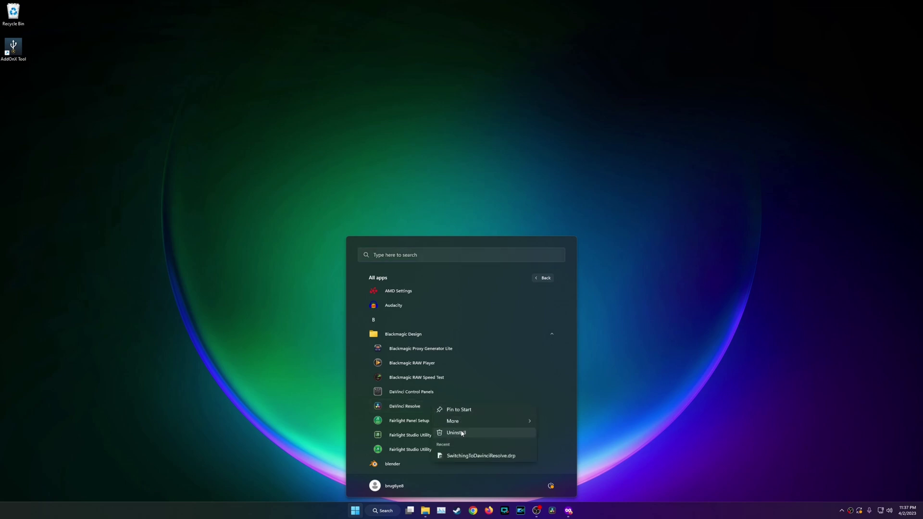
pyautogui.click(493, 434)
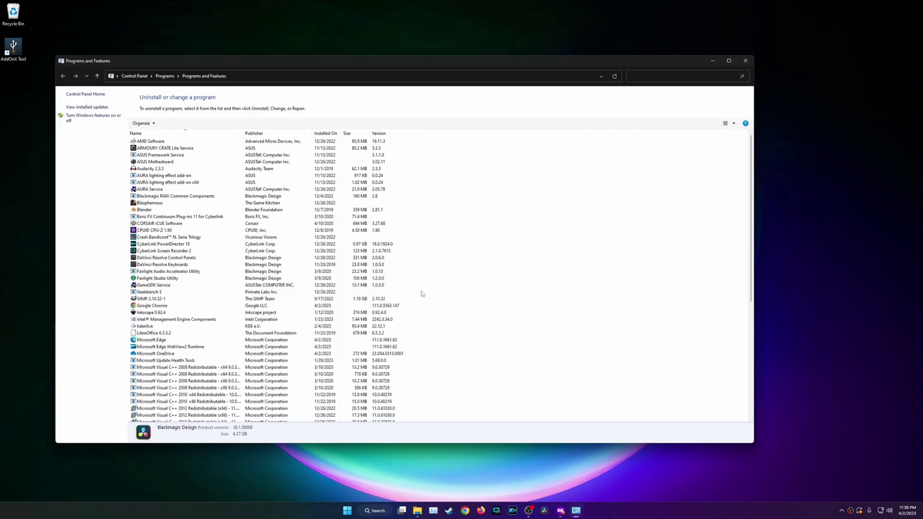
pyautogui.click(711, 63)
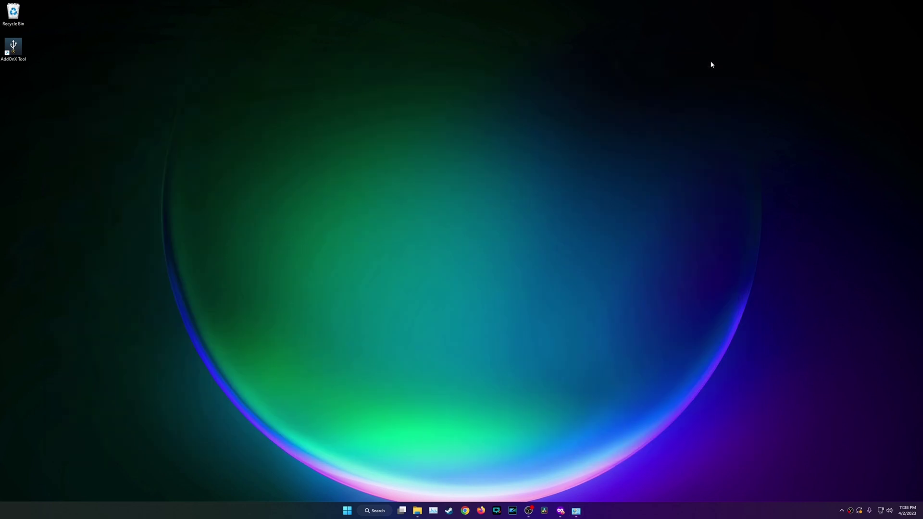
# - Run the DaVinci_Resolve_Studio_18.1.4_Windows.exe installer, finish the setup wizard without the ReadMe, and dismiss the installer
pyautogui.click(417, 511)
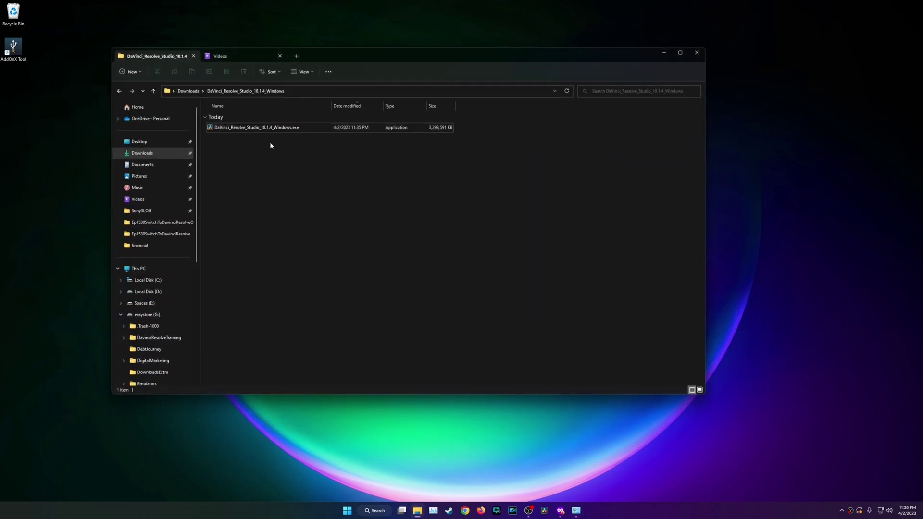
pyautogui.doubleClick(267, 129)
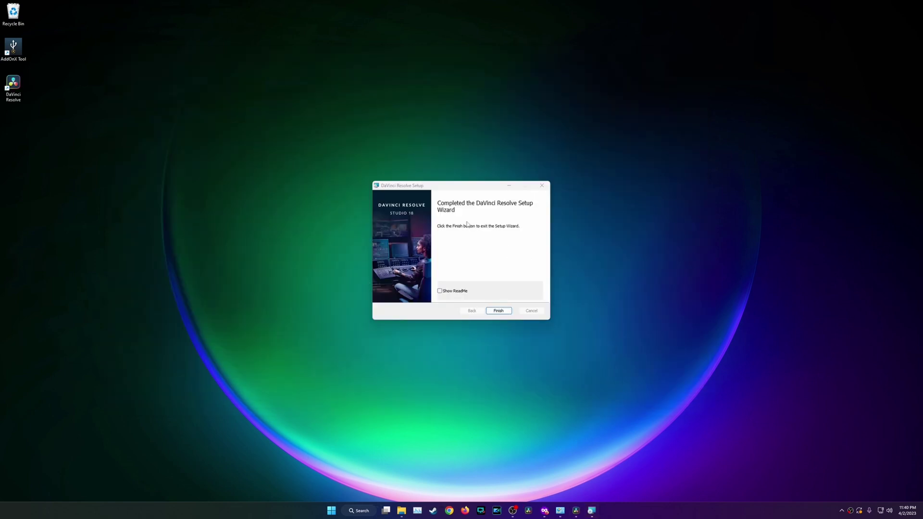
pyautogui.click(499, 311)
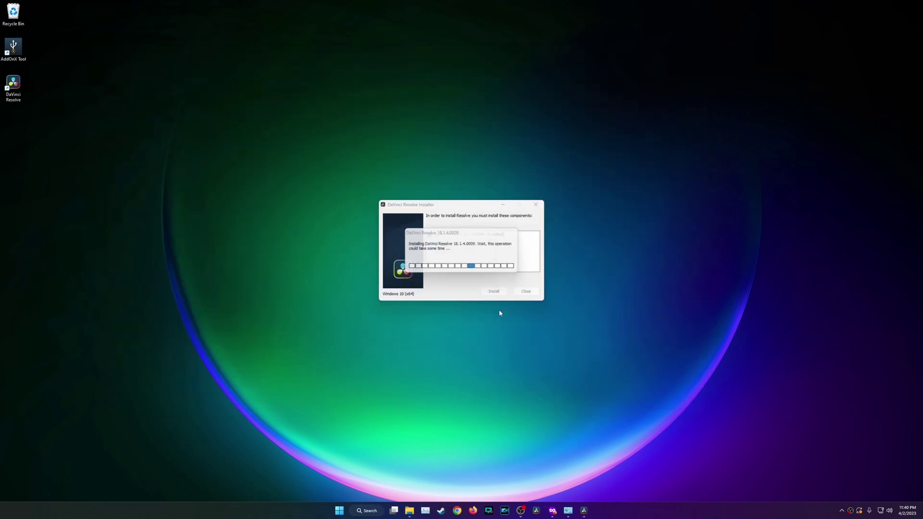
pyautogui.click(482, 270)
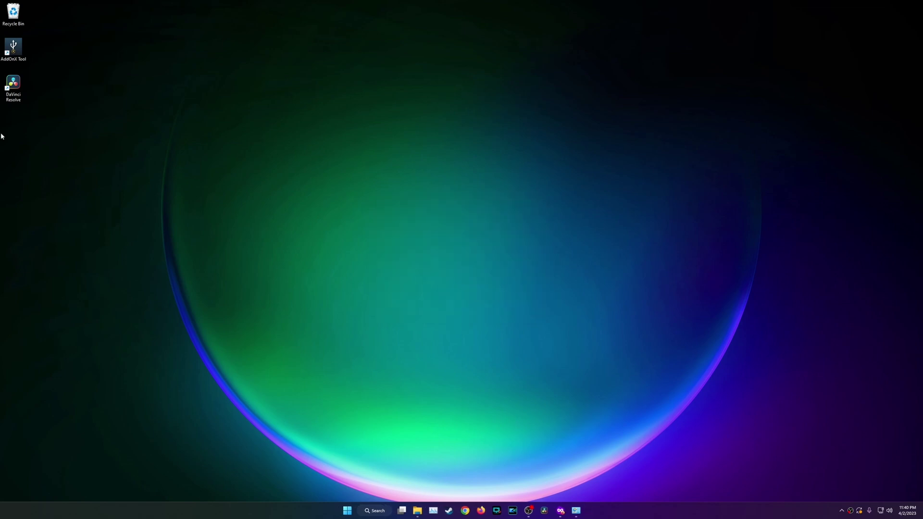
# - Launch the newly installed DaVinci Resolve from the desktop and open the ColorGradeTest project from the gogeek library
pyautogui.click(14, 86)
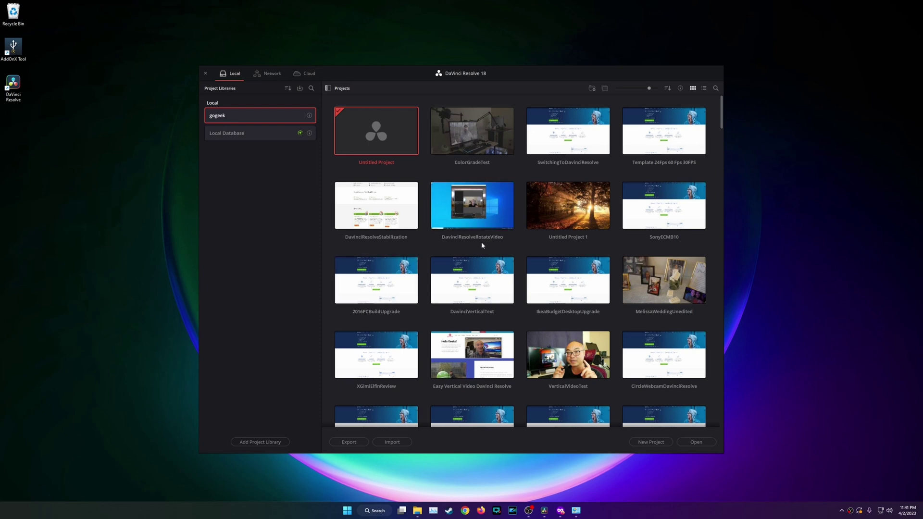
pyautogui.doubleClick(470, 137)
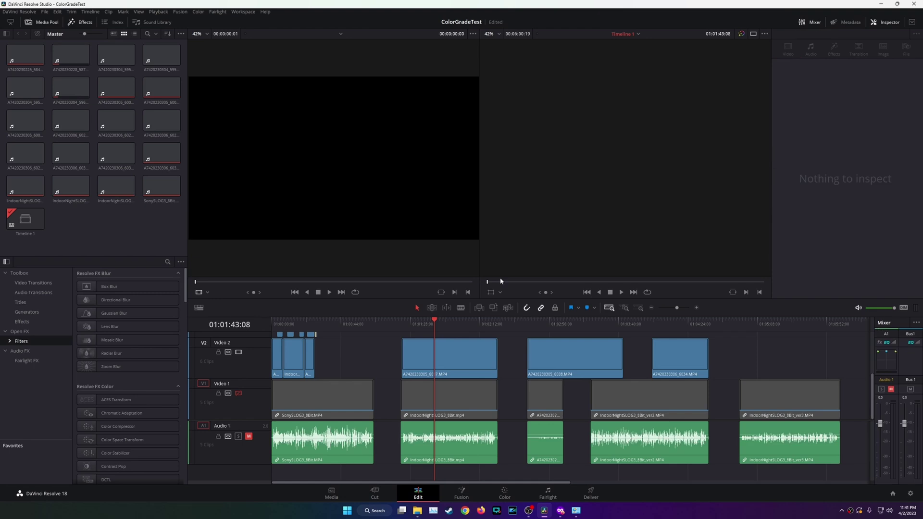
pyautogui.click(452, 321)
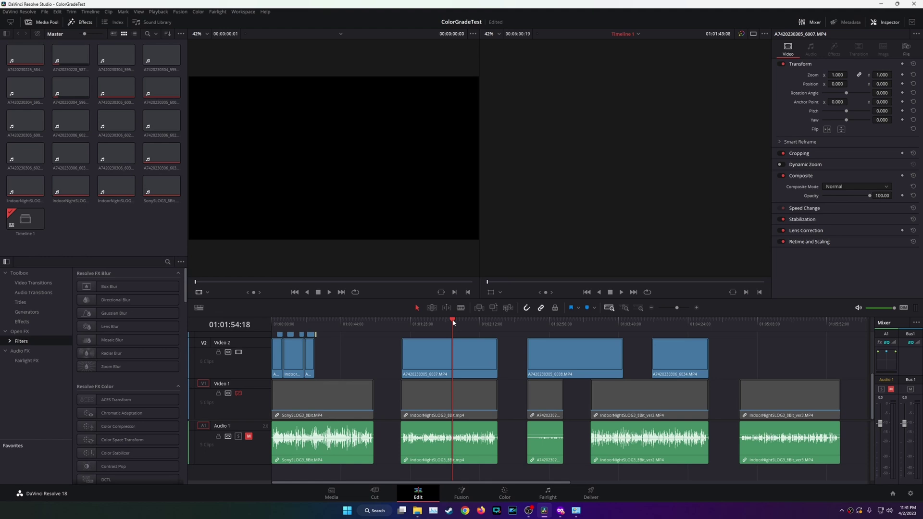
pyautogui.click(295, 322)
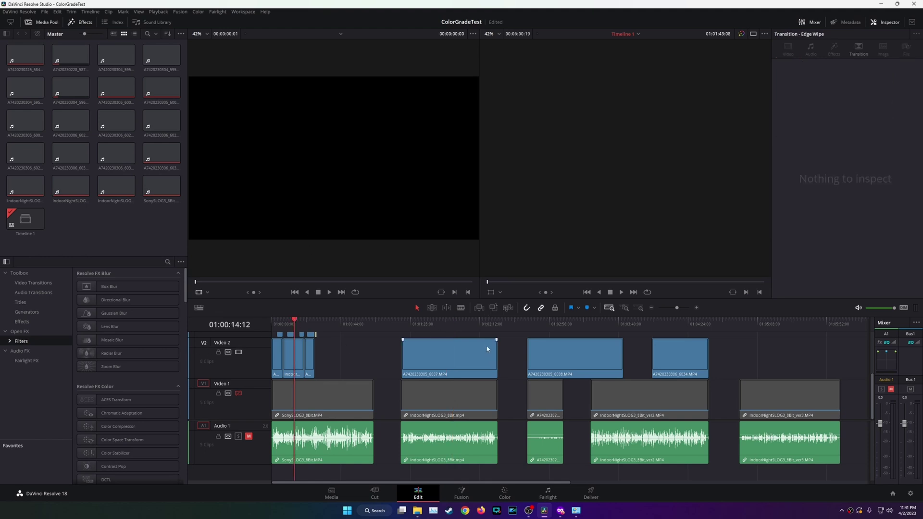
pyautogui.click(460, 328)
pyautogui.click(458, 364)
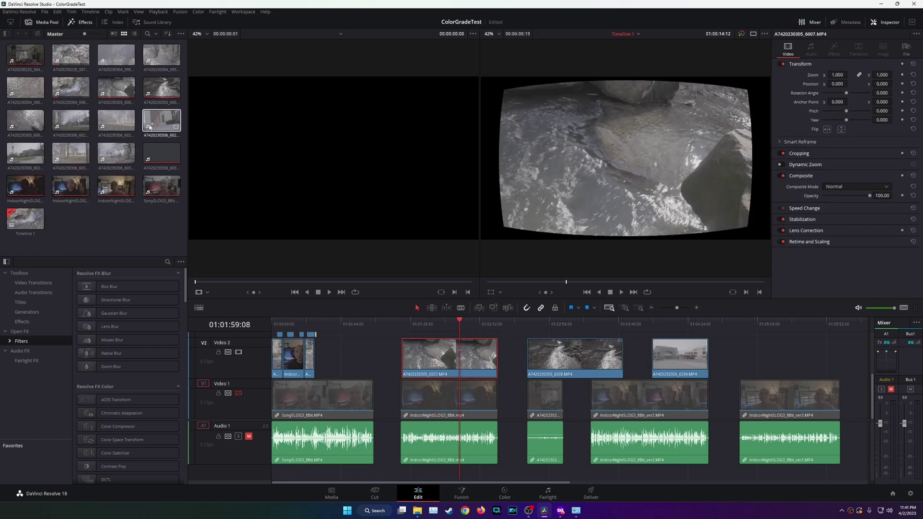
# - Load the media pool clips IndoorNightSLOG3_8Bit_ver3.MP4 and IndoorNightSLOG3_8Bit_ver2.MP4 in turn into the source viewer
pyautogui.click(118, 182)
pyautogui.doubleClick(119, 181)
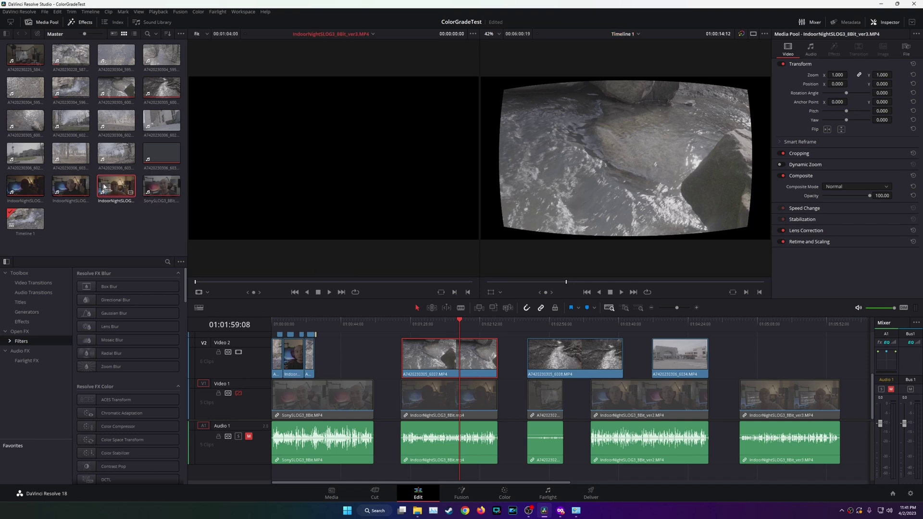
pyautogui.doubleClick(70, 185)
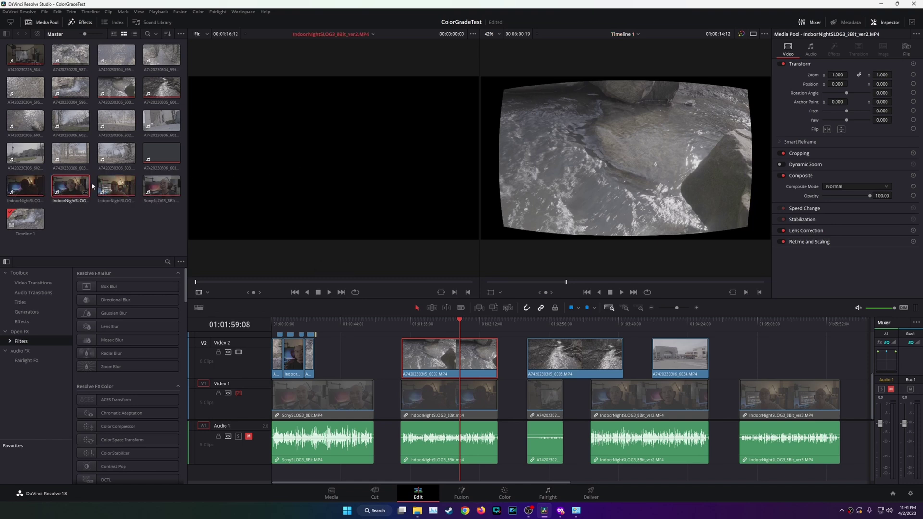
# - Open the About DaVinci Resolve information to check the installed edition
pyautogui.click(18, 12)
pyautogui.click(32, 20)
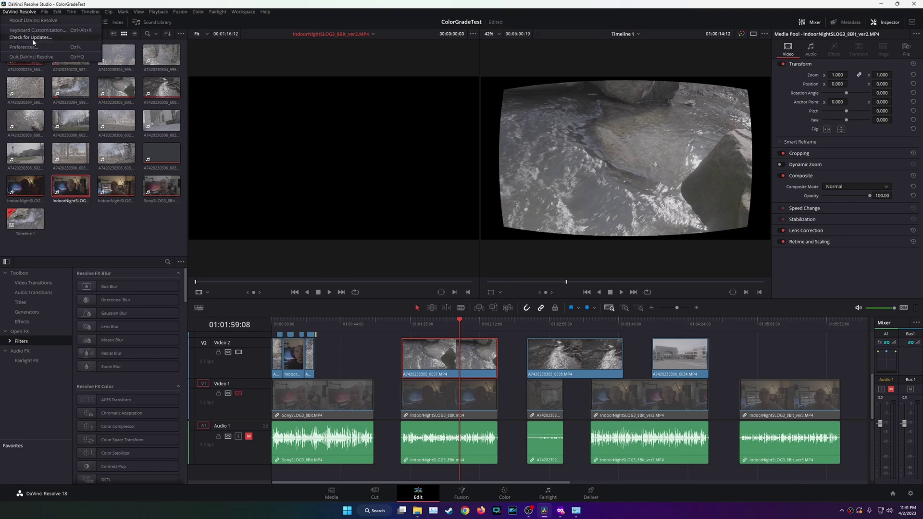